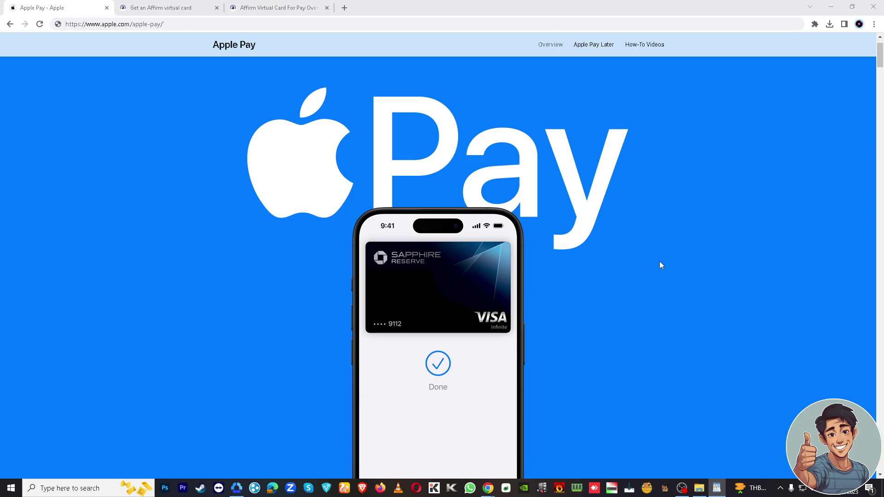
scroll(659, 261, "down", 1)
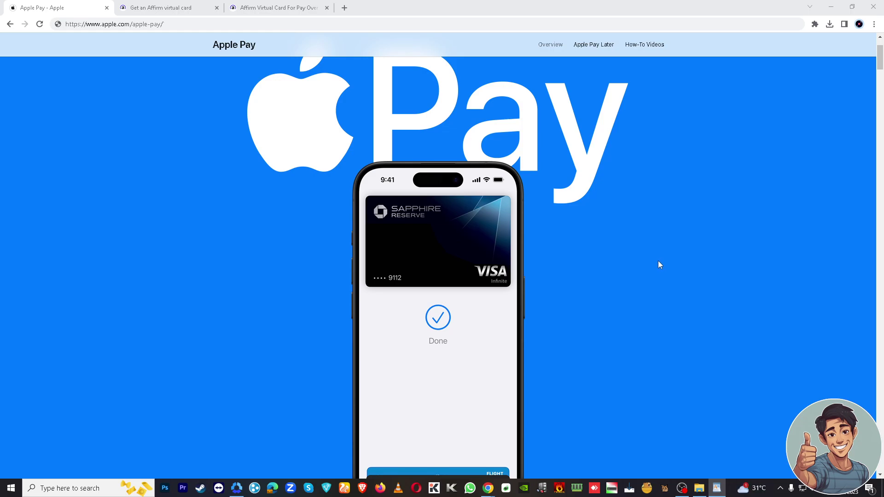
scroll(658, 260, "down", 2)
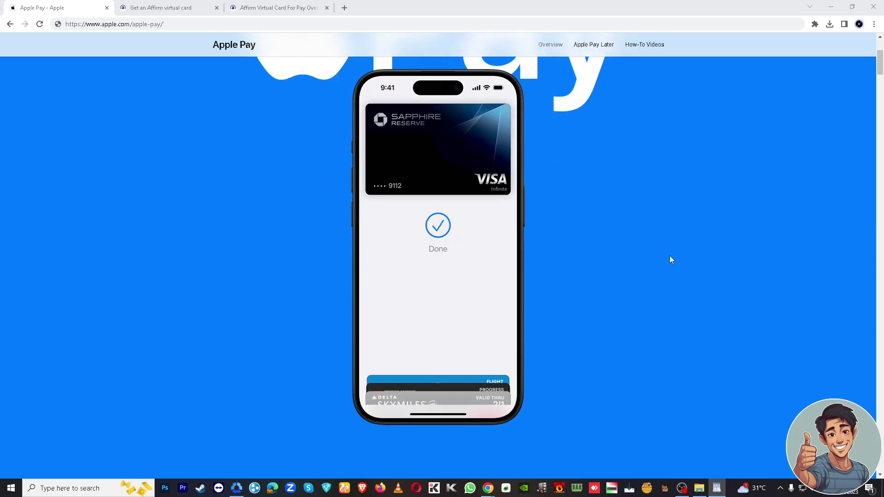
scroll(670, 259, "down", 3)
scroll(669, 259, "down", 2)
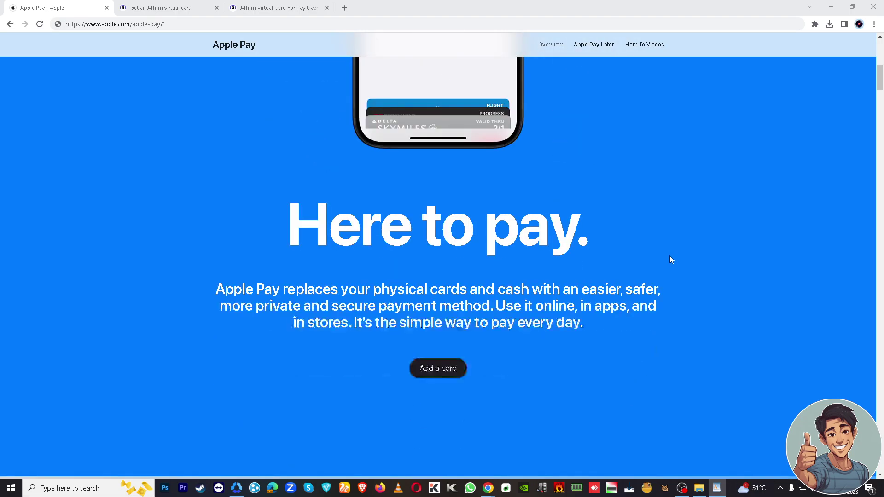
scroll(669, 259, "down", 2)
scroll(669, 259, "down", 2)
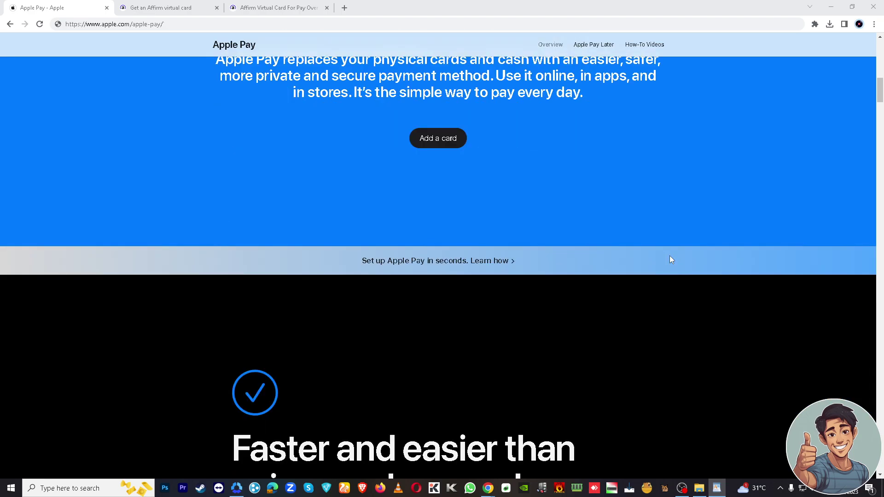
scroll(669, 259, "down", 3)
scroll(669, 259, "down", 2)
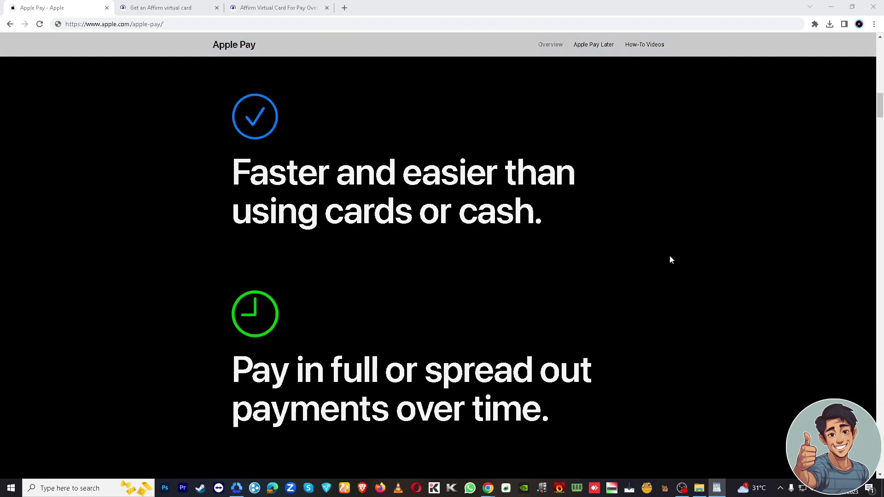
scroll(672, 259, "down", 2)
scroll(672, 259, "down", 3)
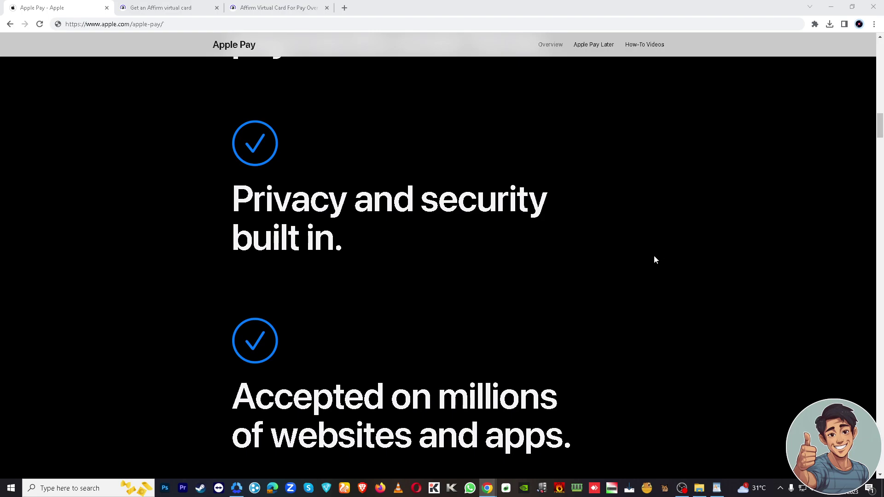
scroll(653, 254, "down", 1)
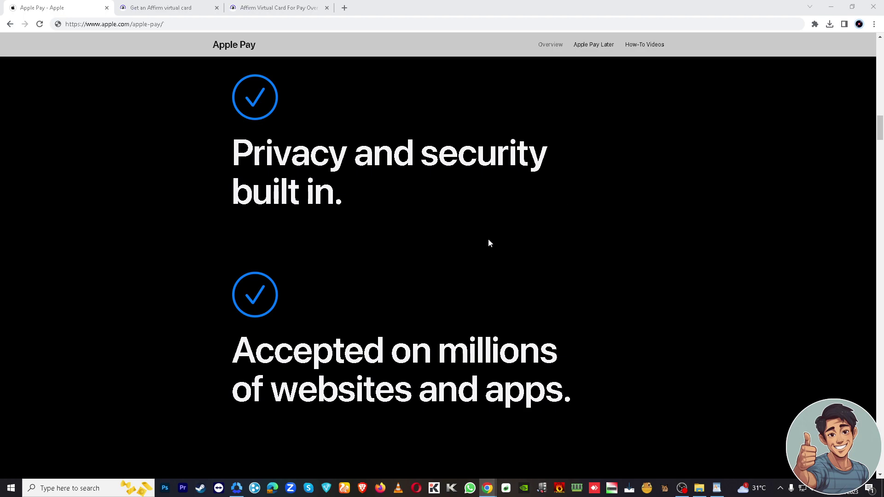
scroll(488, 243, "down", 5)
scroll(488, 243, "down", 2)
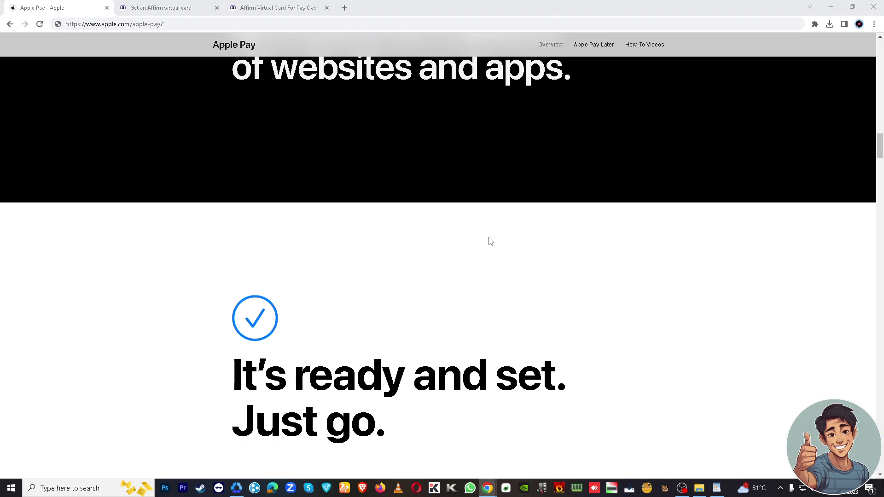
left_click(273, 8)
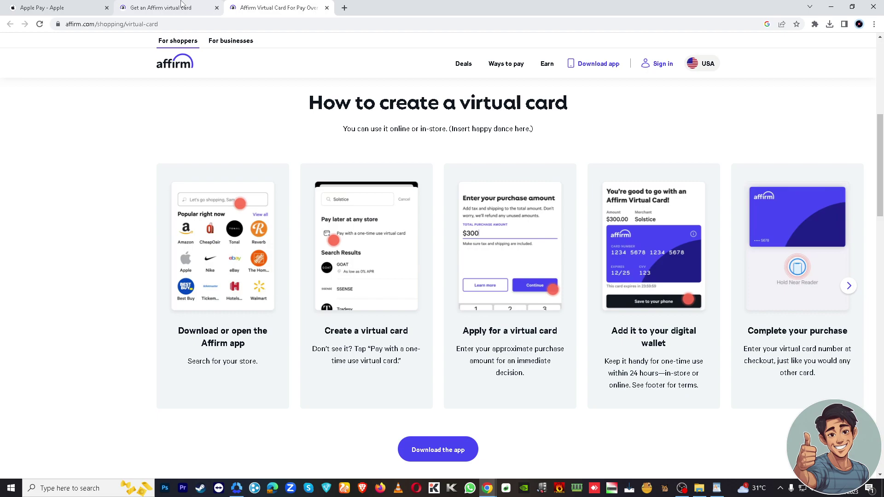
left_click(160, 8)
scroll(249, 221, "up", 2)
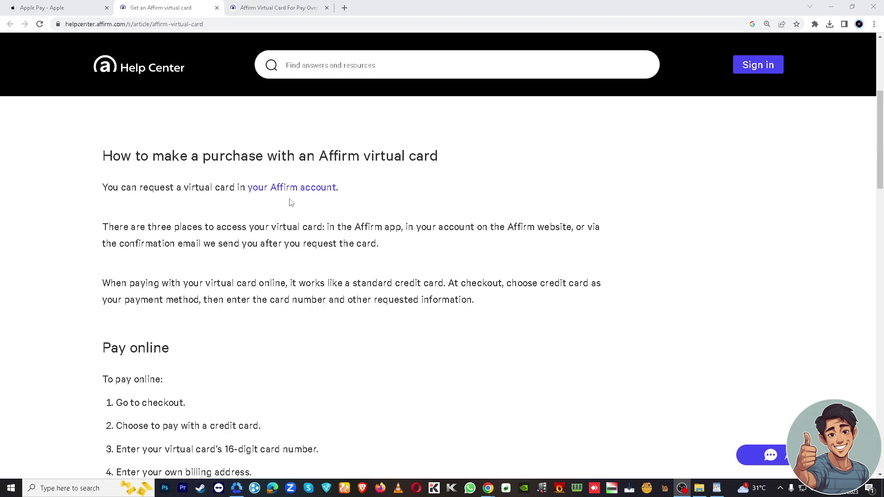
left_click(277, 7)
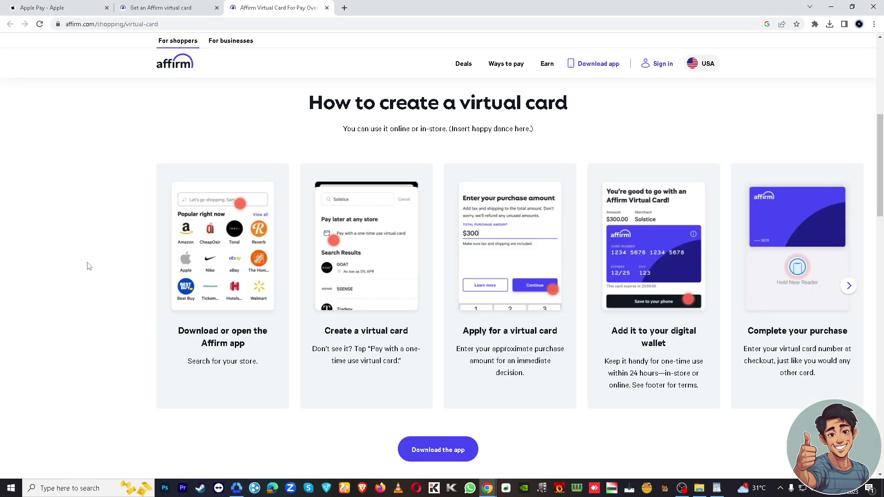
scroll(88, 261, "down", 1)
scroll(88, 261, "up", 2)
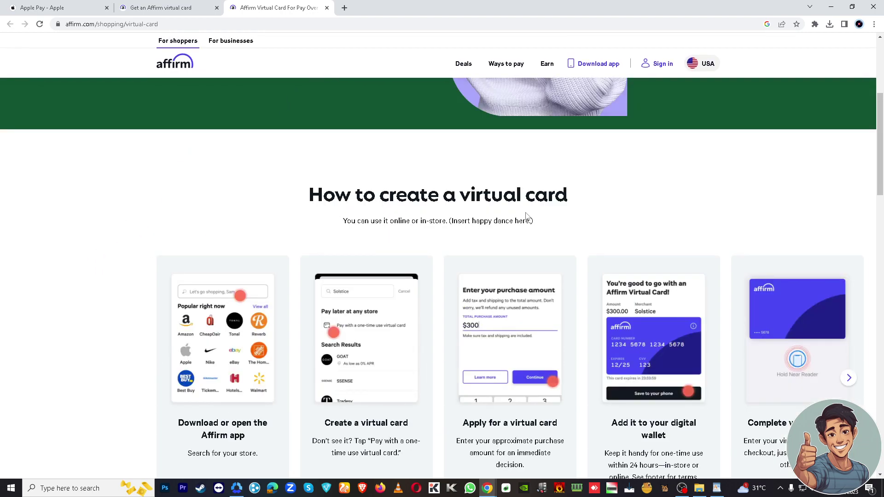
scroll(584, 216, "down", 1)
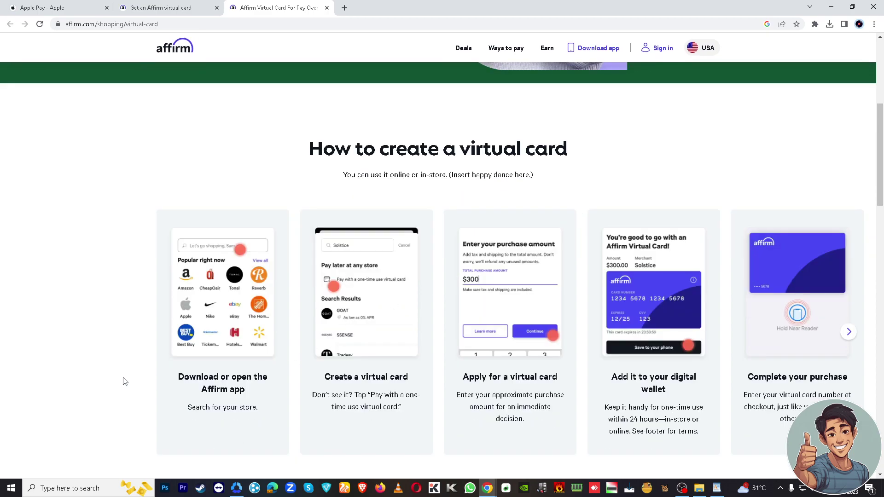
scroll(124, 380, "down", 1)
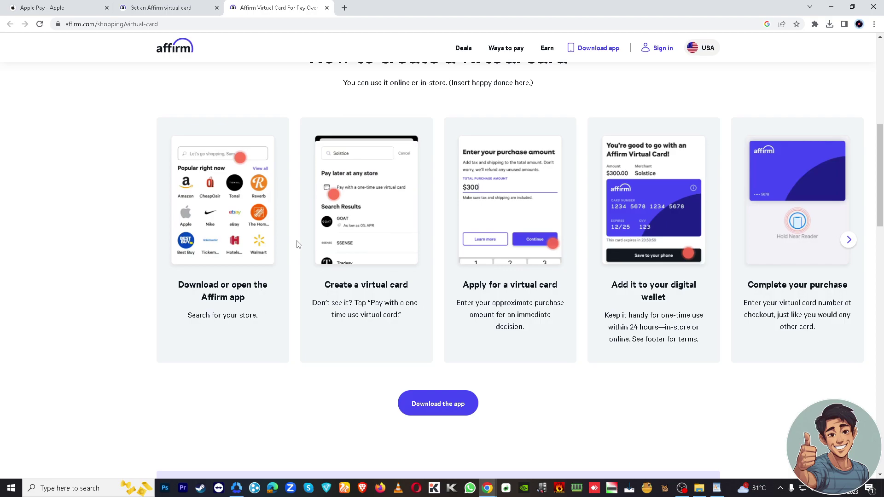
scroll(349, 280, "down", 1)
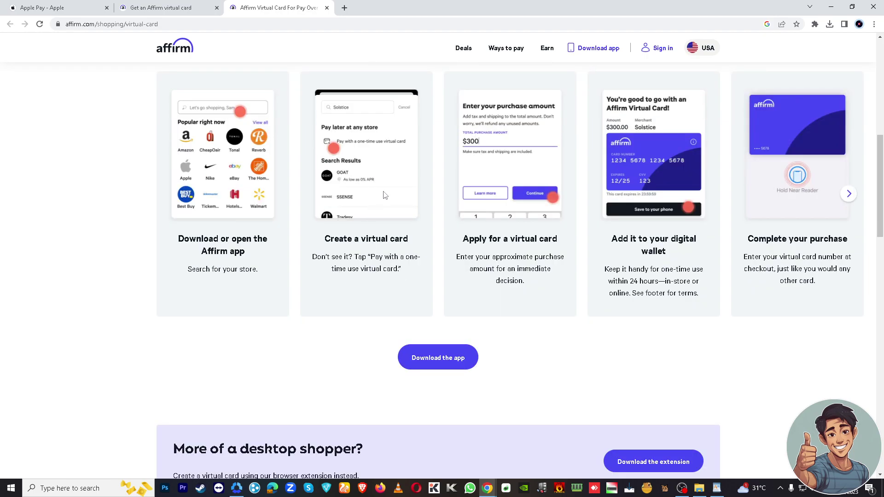
scroll(385, 195, "up", 1)
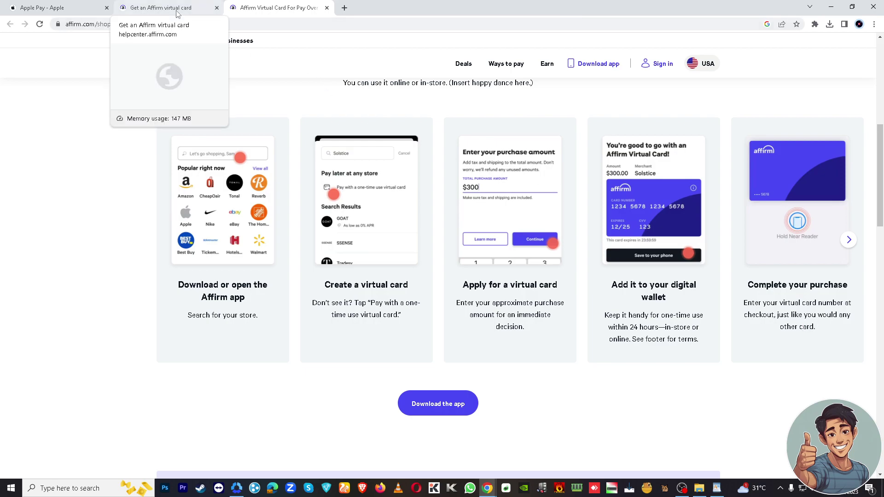
Switch back to the 'Get an Affirm virtual card' tab to reach its Use Apple Pay section
left_click(161, 7)
scroll(276, 319, "down", 3)
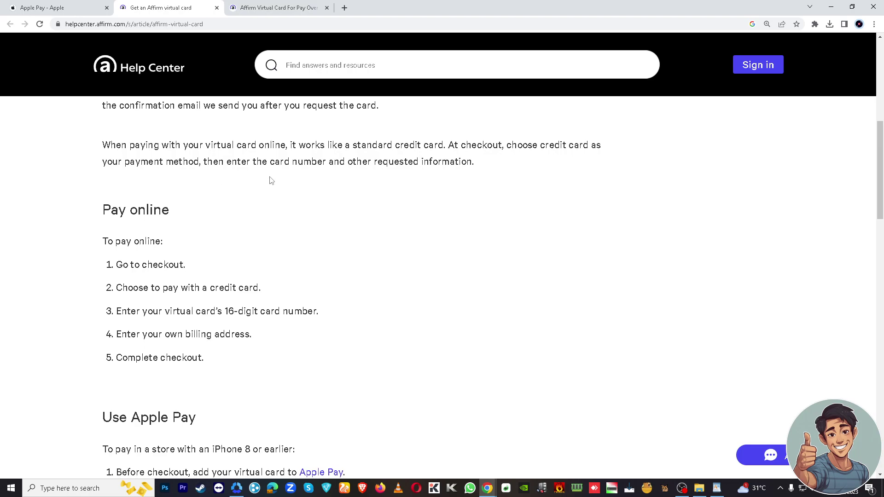
scroll(149, 235, "down", 1)
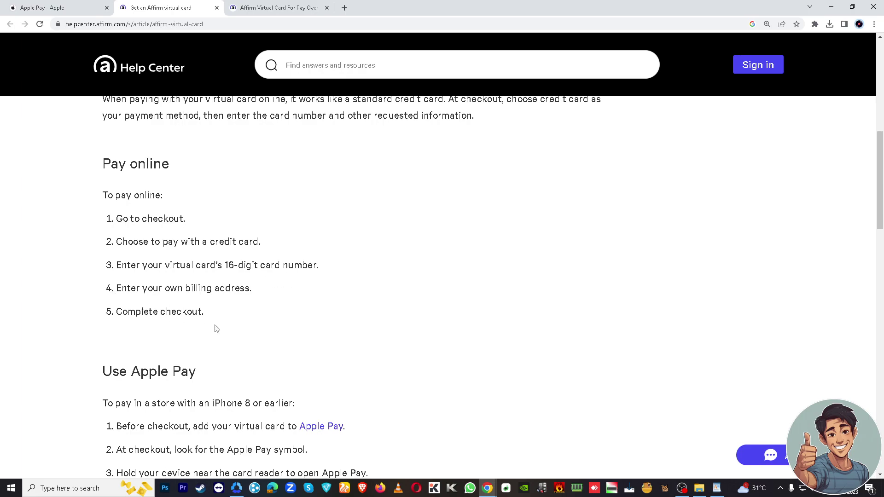
scroll(291, 330, "down", 1)
scroll(292, 330, "down", 2)
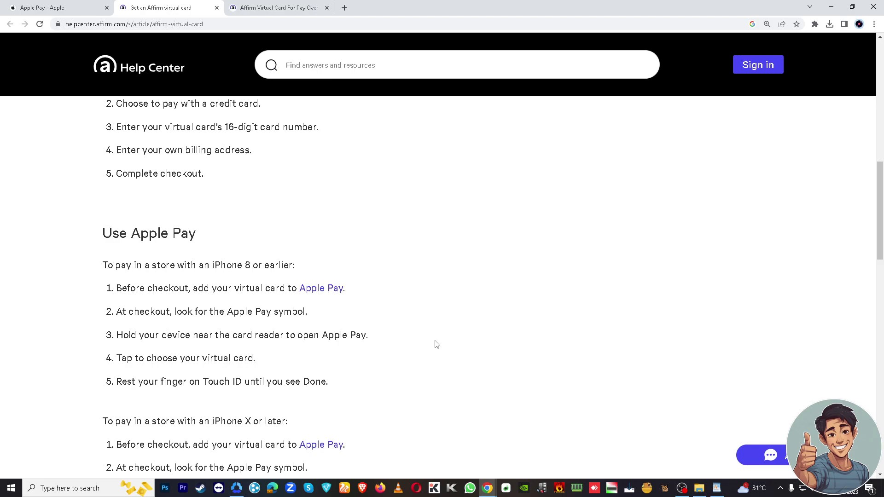
scroll(435, 343, "down", 2)
scroll(435, 344, "down", 1)
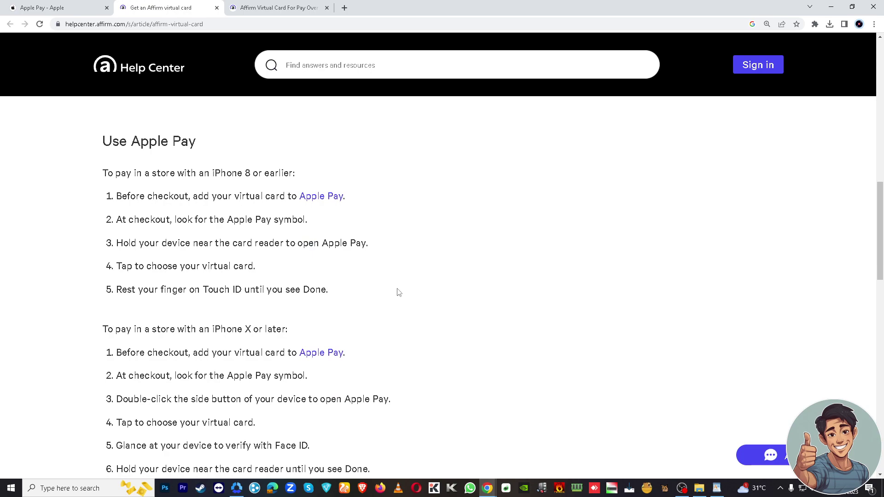
scroll(400, 292, "down", 1)
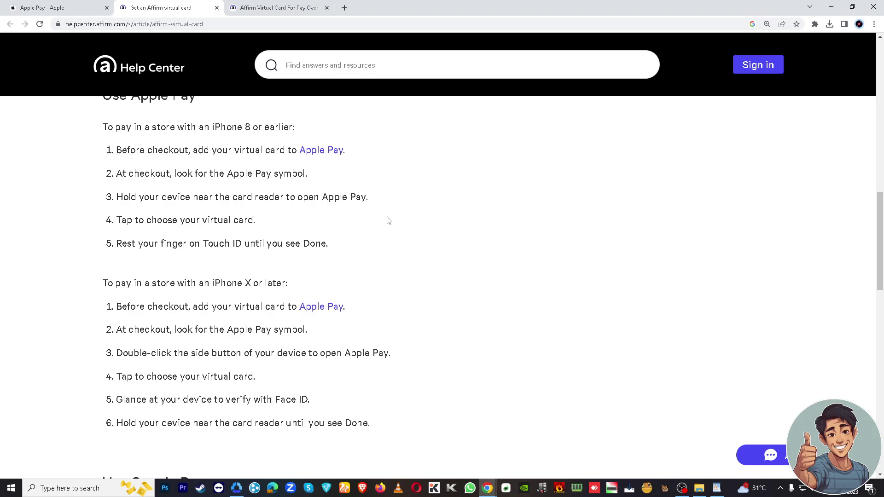
scroll(385, 221, "down", 1)
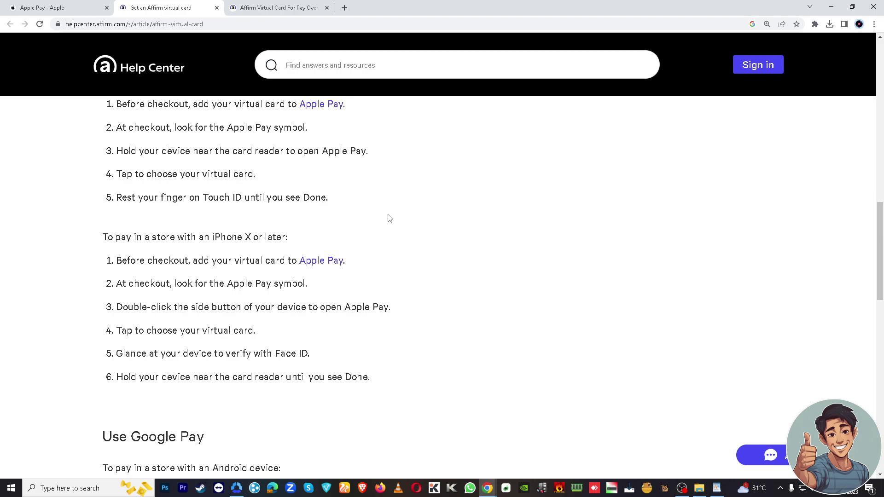
scroll(388, 218, "down", 1)
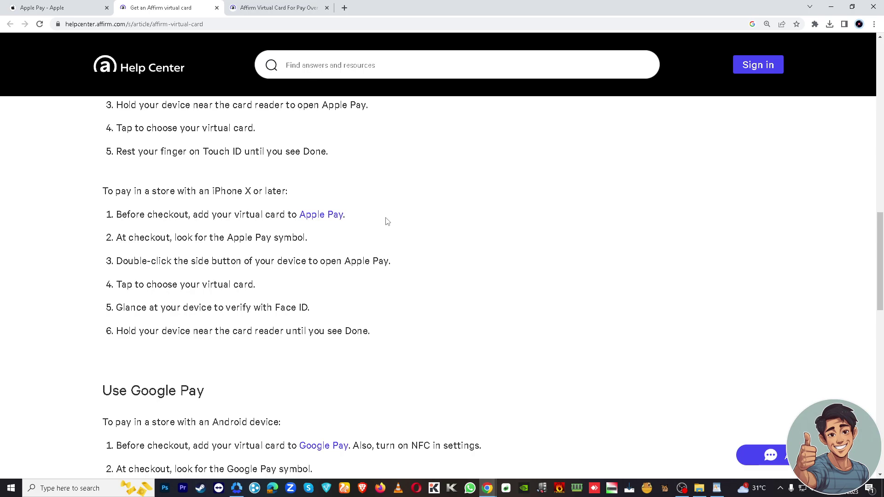
scroll(386, 221, "down", 2)
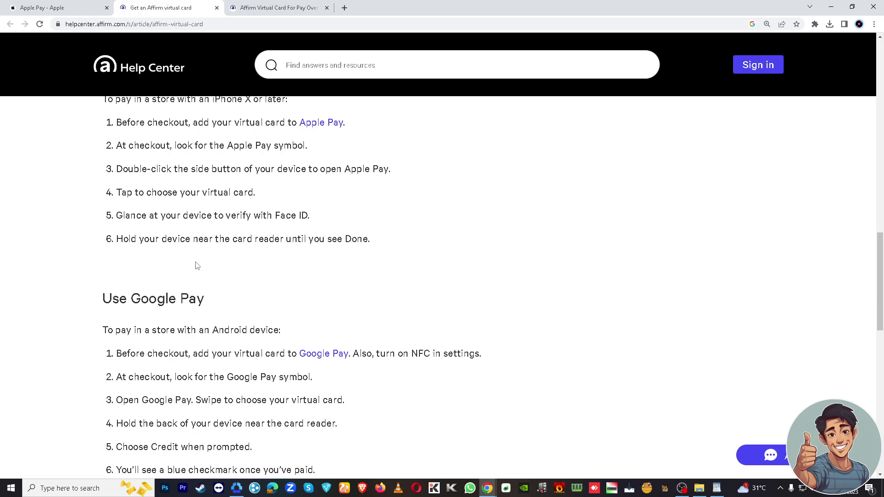
scroll(195, 265, "down", 2)
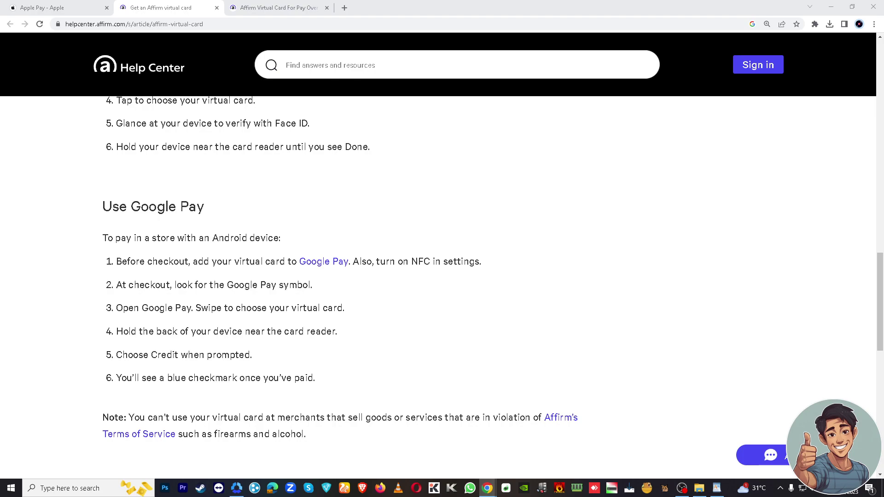
Switch away from the Google Pay in-store steps and restricted-merchant note to another open application
key("alt+Tab")
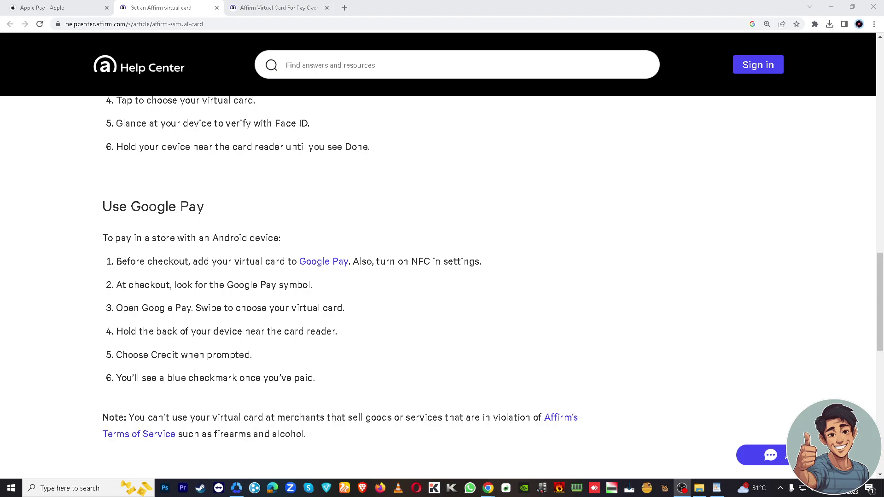